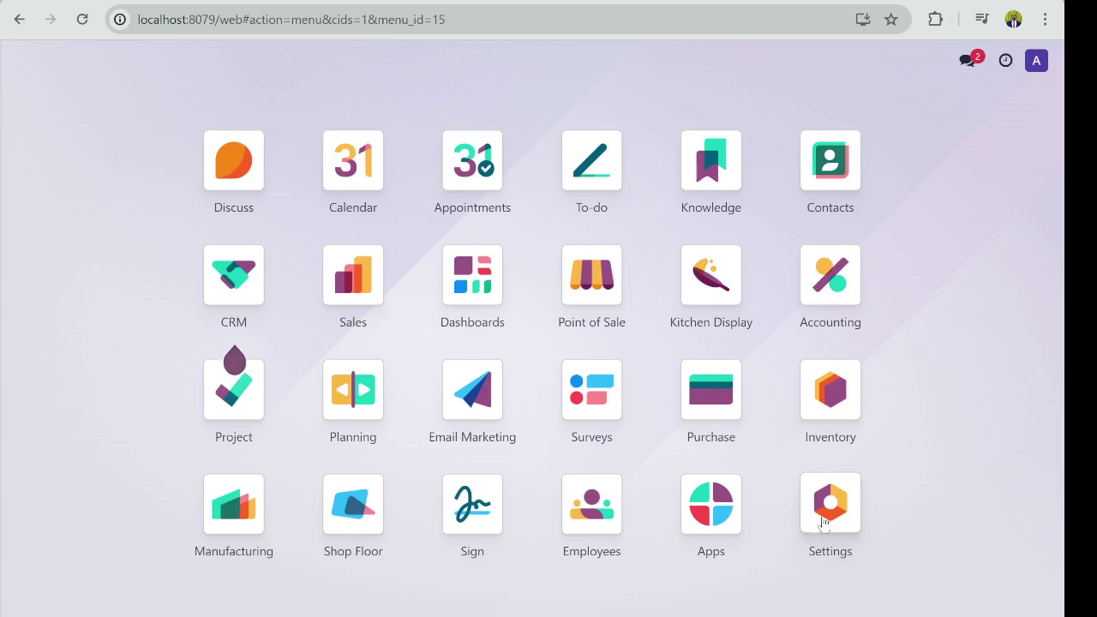
# Step: Open the internal Users list from Settings > Users & Companies > Users
pyautogui.click(840, 520)
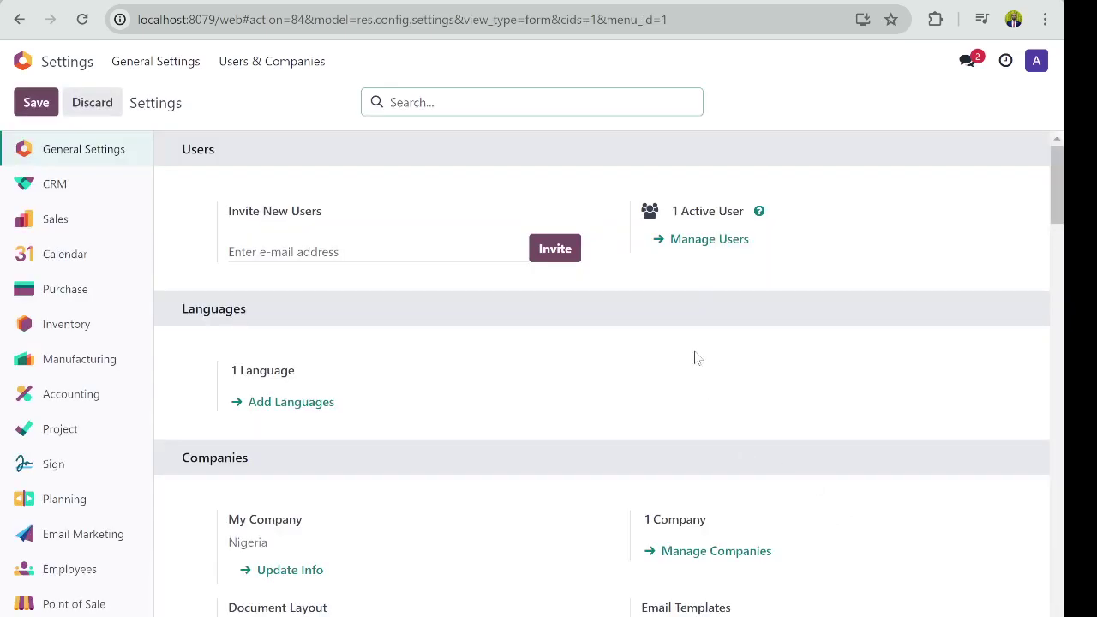
pyautogui.click(256, 67)
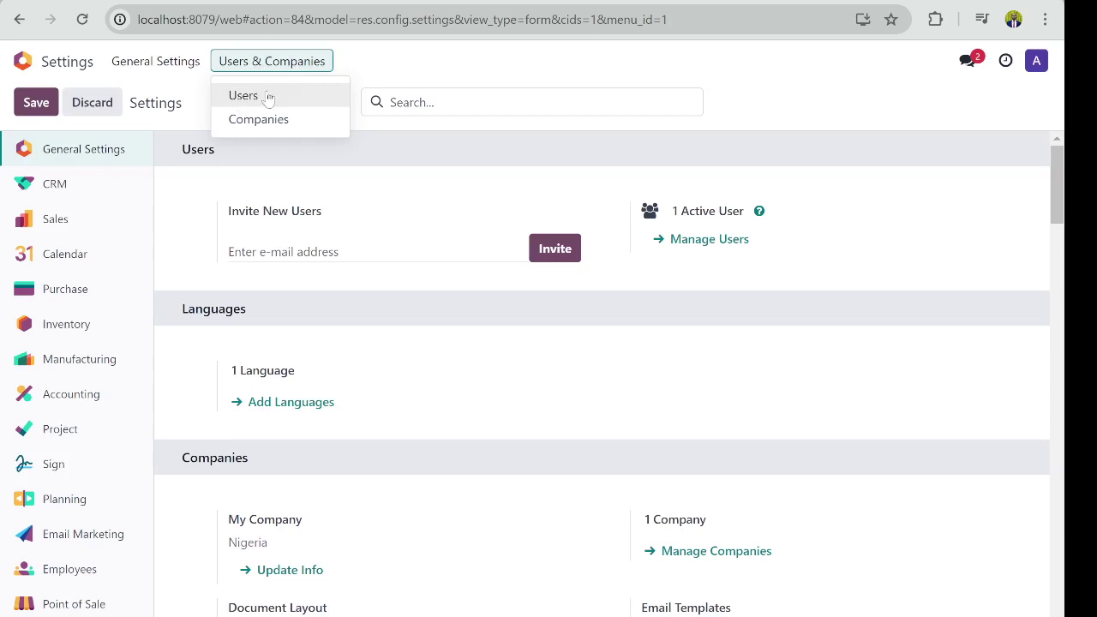
pyautogui.click(245, 96)
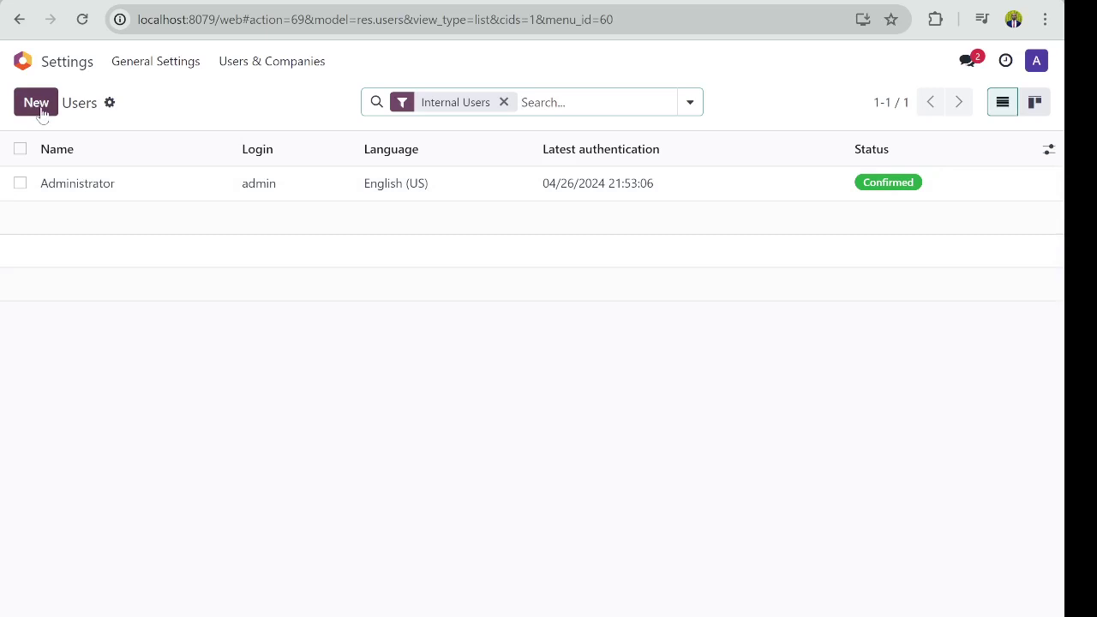
# Step: Create a new user record and enter the person's full name and e-mail address
pyautogui.click(40, 112)
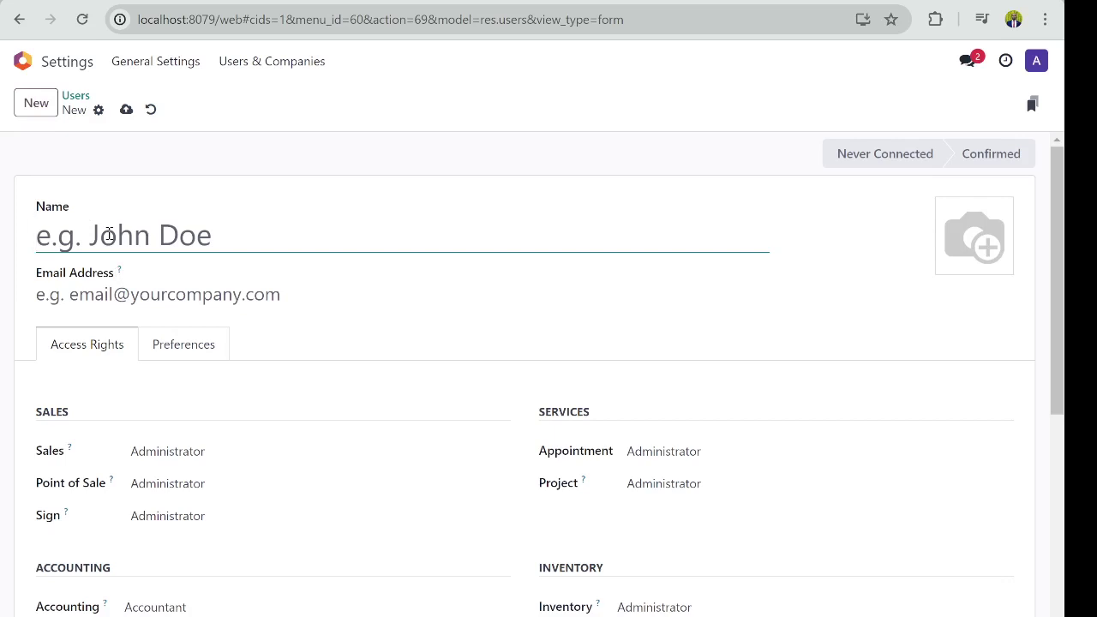
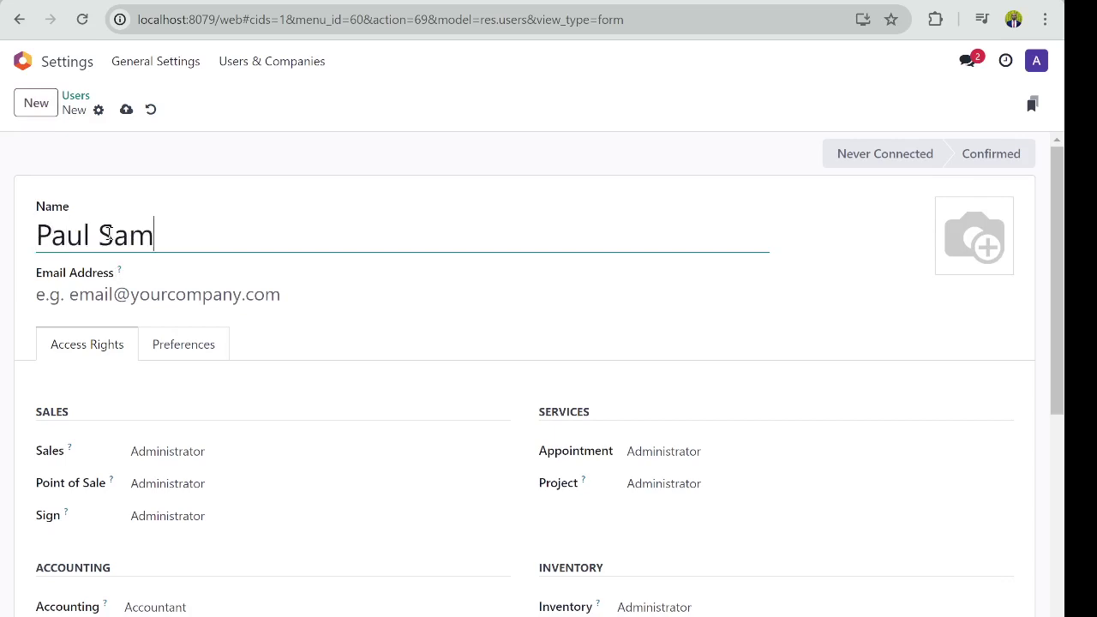
pyautogui.click(117, 292)
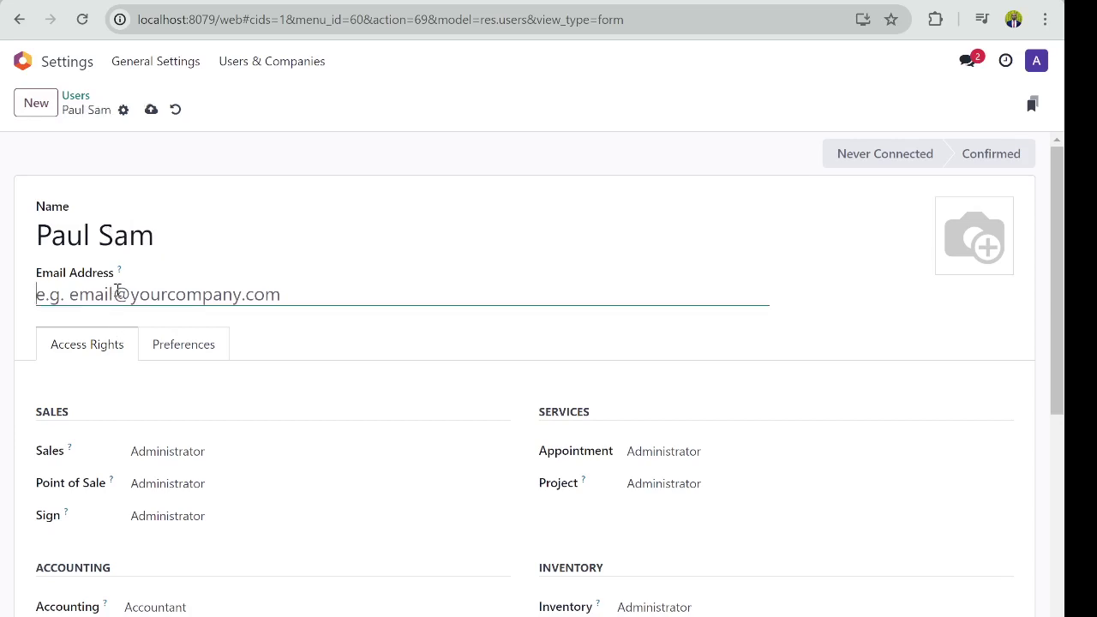
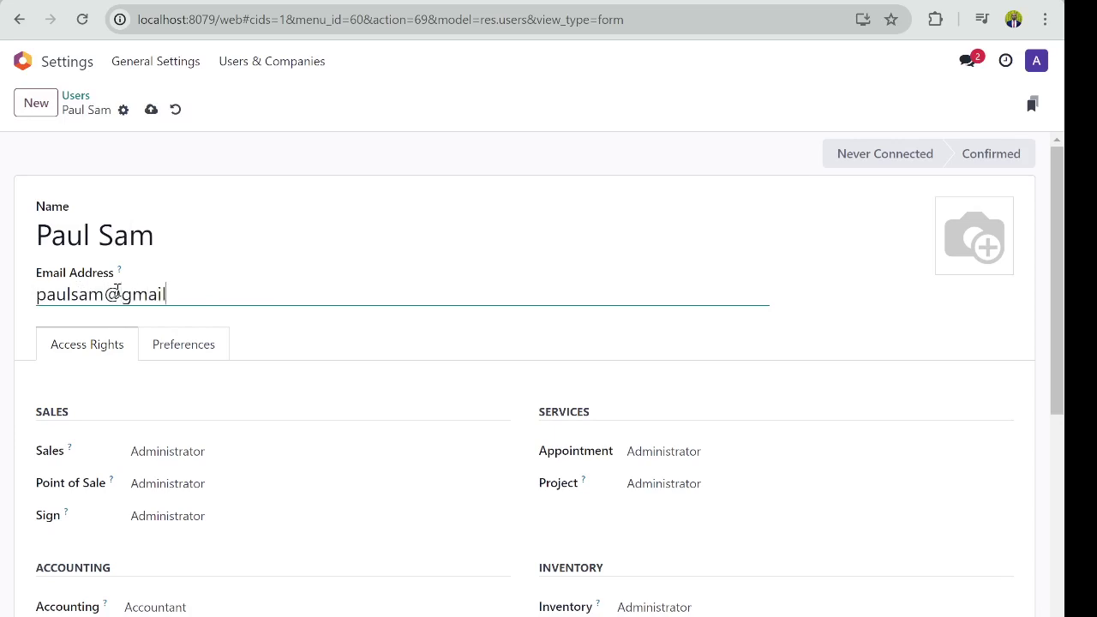
pyautogui.moveTo(108, 296); pyautogui.dragTo(230, 280)
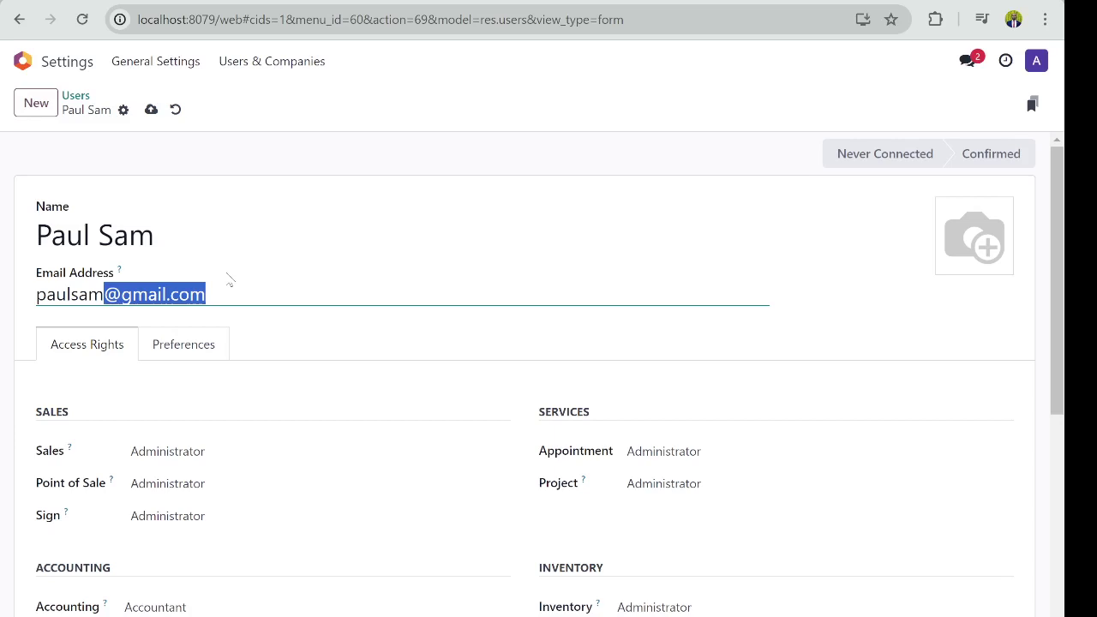
pyautogui.press('BackSpace')
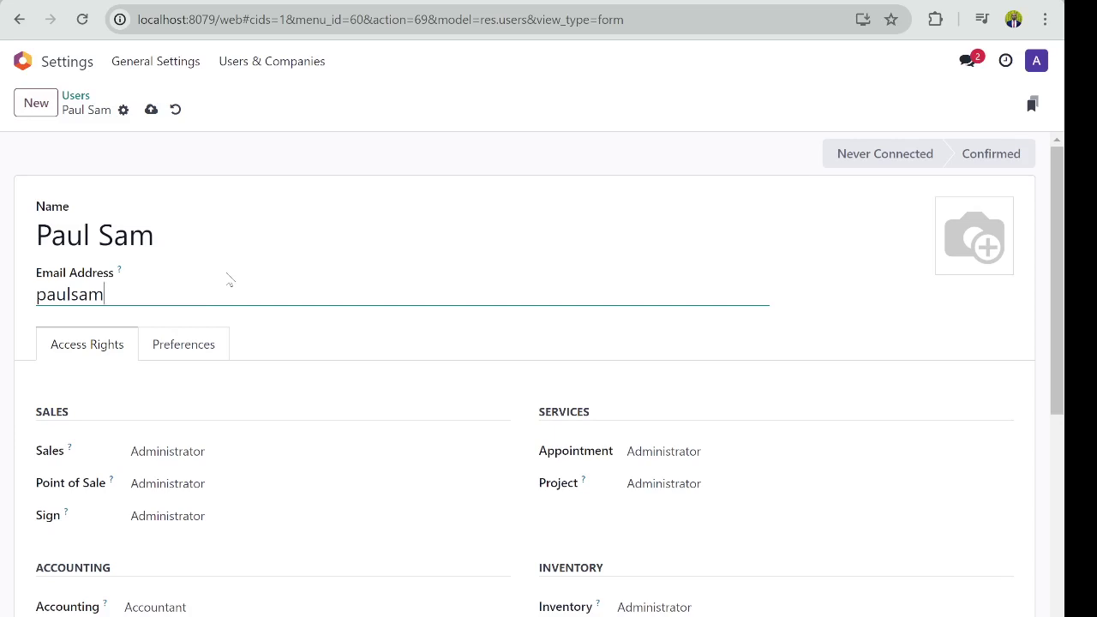
pyautogui.hotkey('ctrl', 'z')
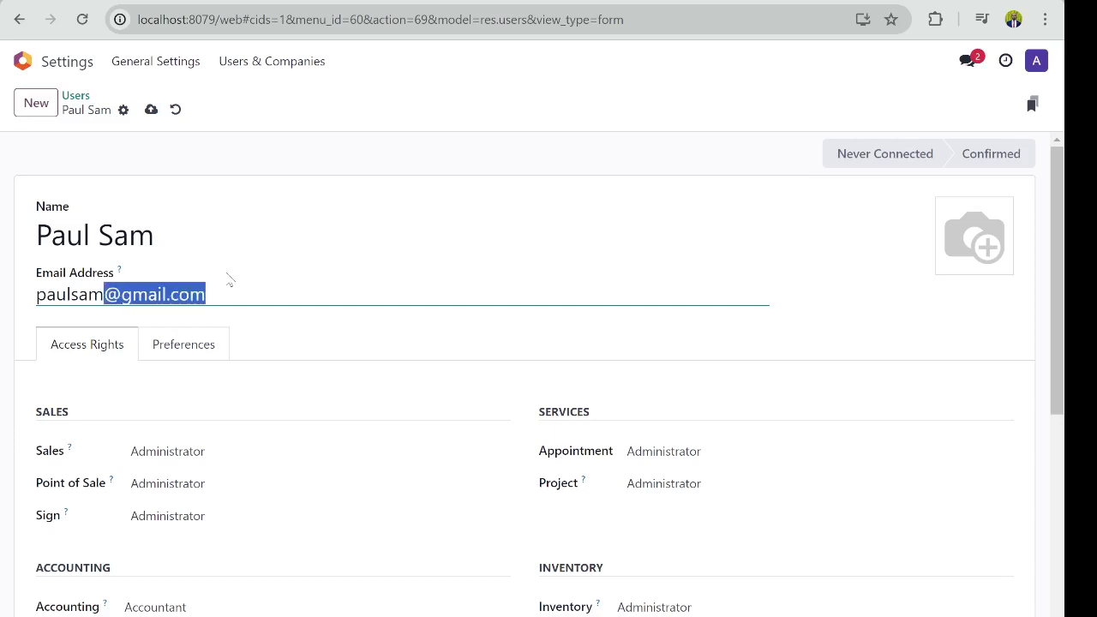
pyautogui.click(226, 290)
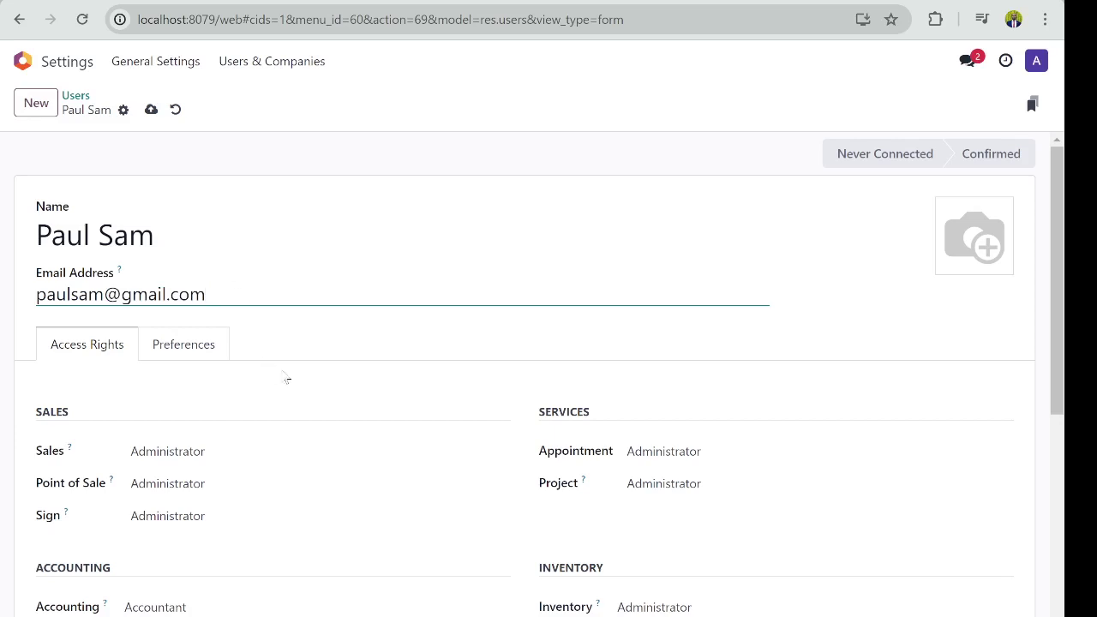
# Step: Clear the Sales access right on the Access Rights tab, leaving it blank
pyautogui.scroll(-1, 289, 381)
pyautogui.scroll(-1, 288, 382)
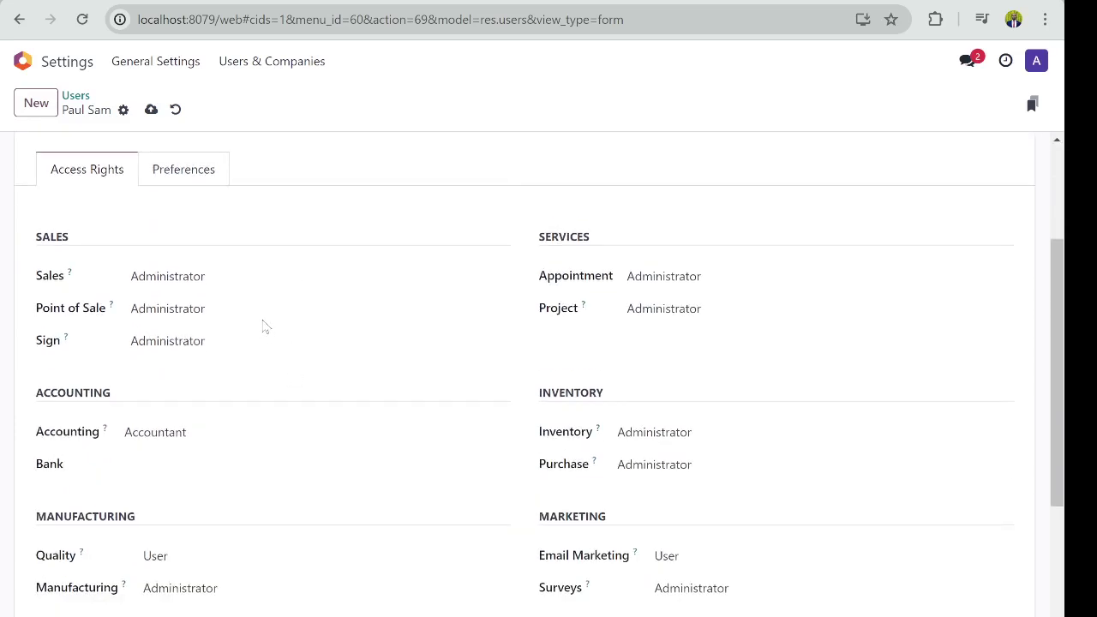
pyautogui.click(188, 281)
pyautogui.press('Up')
pyautogui.press('Up')
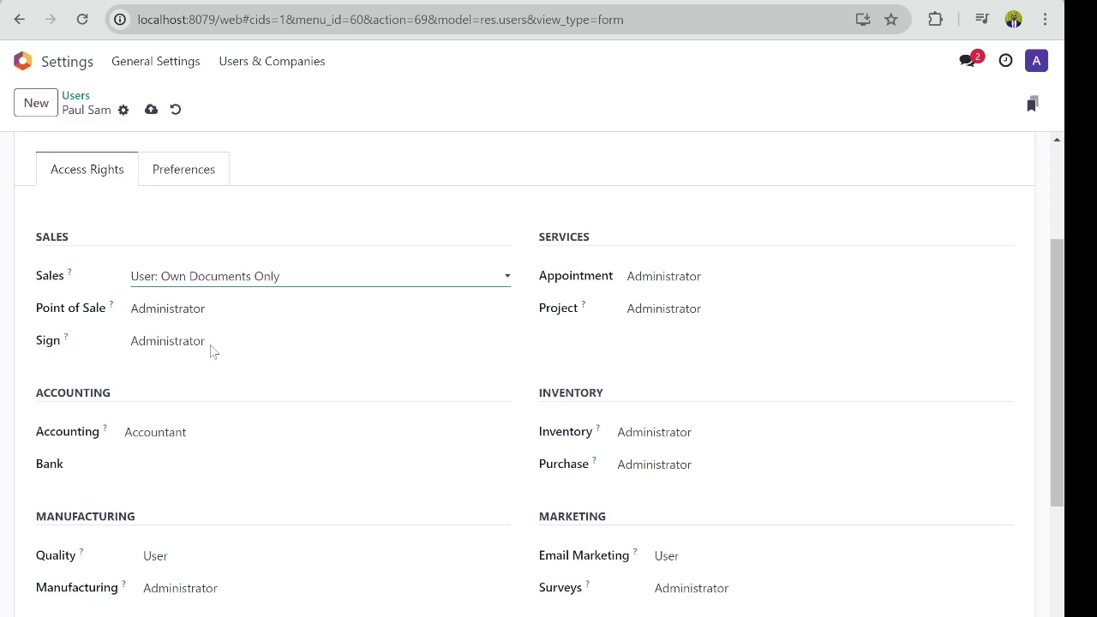
pyautogui.click(212, 351)
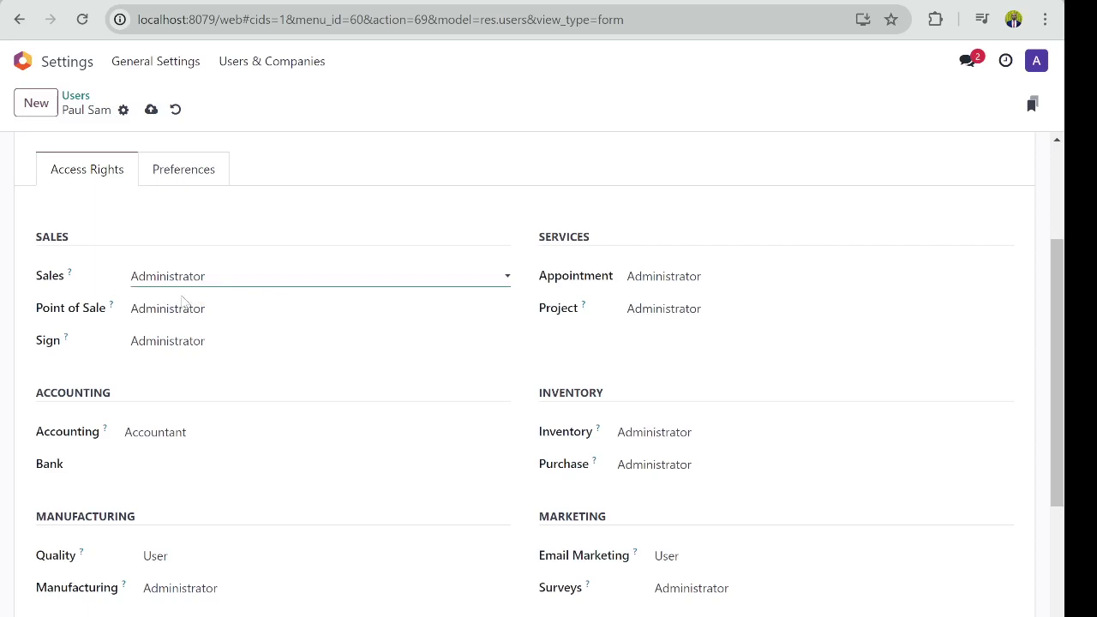
pyautogui.hotkey('ctrl', 'a')
pyautogui.press('BackSpace')
# Step: Clear the Accounting access right, leaving it blank
pyautogui.scroll(-1, 223, 385)
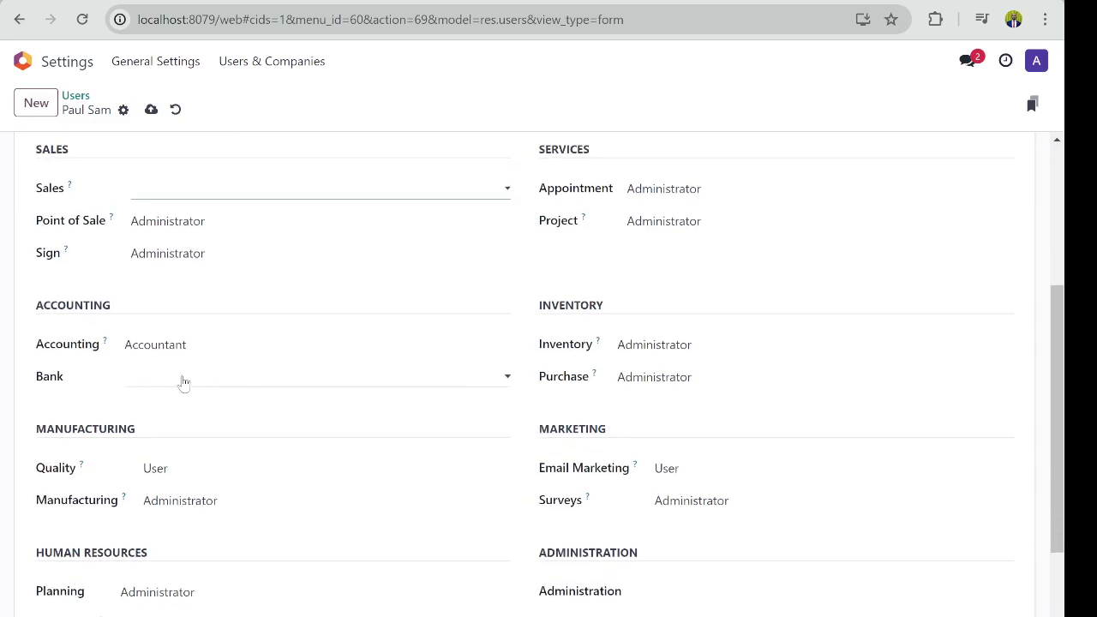
pyautogui.click(192, 346)
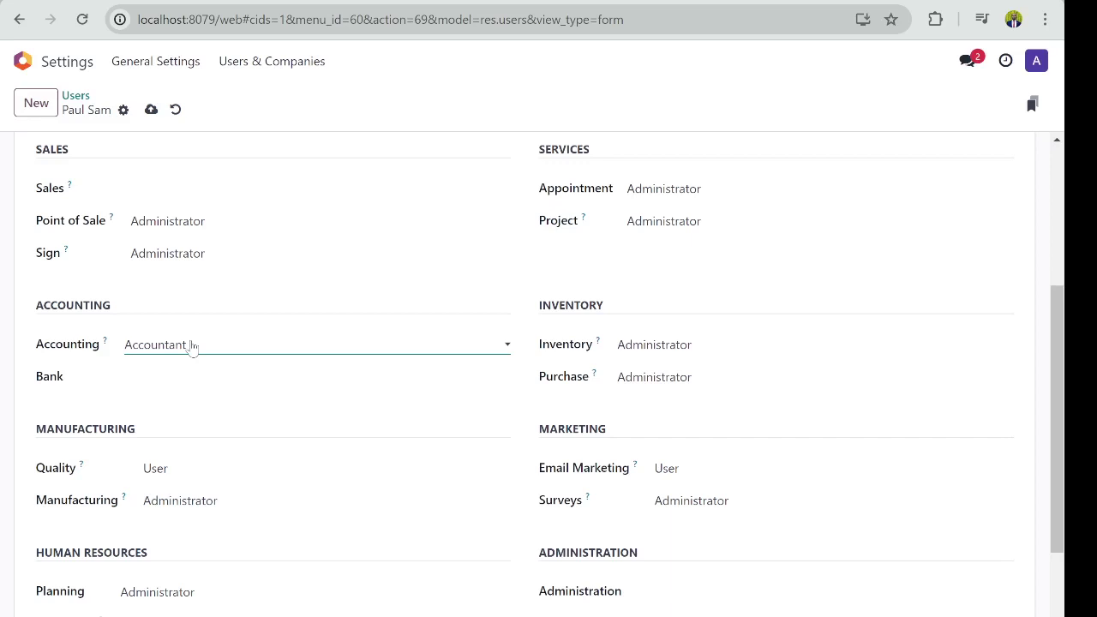
pyautogui.hotkey('ctrl', 'a')
pyautogui.press('BackSpace')
# Step: Keep Accounting access blank and set Sales access to User: All Documents
pyautogui.click(165, 391)
pyautogui.press('Up')
pyautogui.click(214, 186)
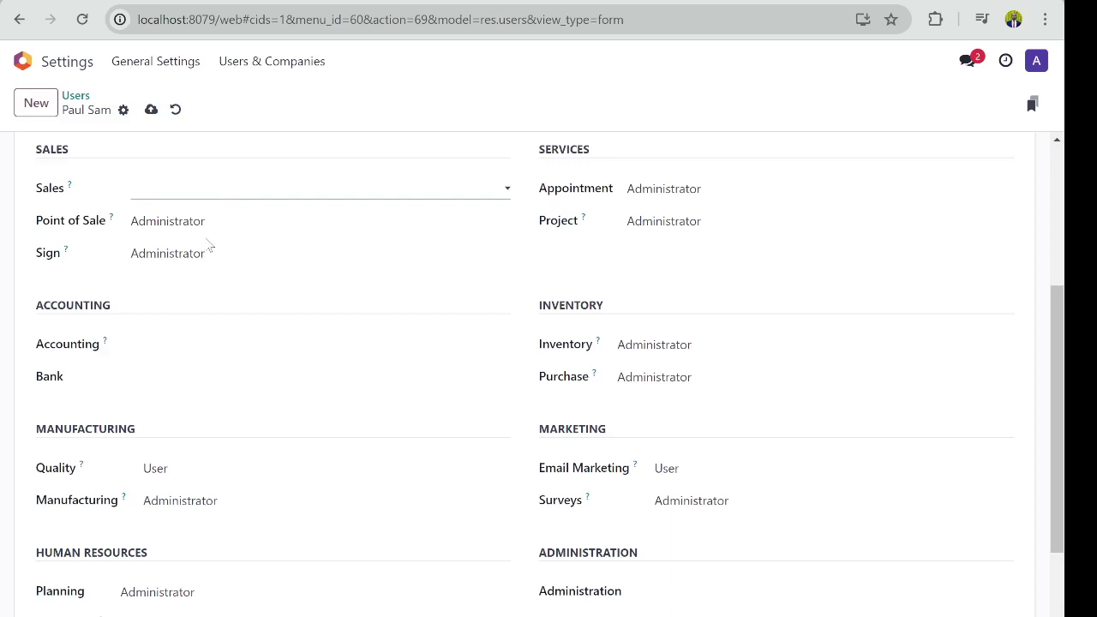
pyautogui.click(209, 247)
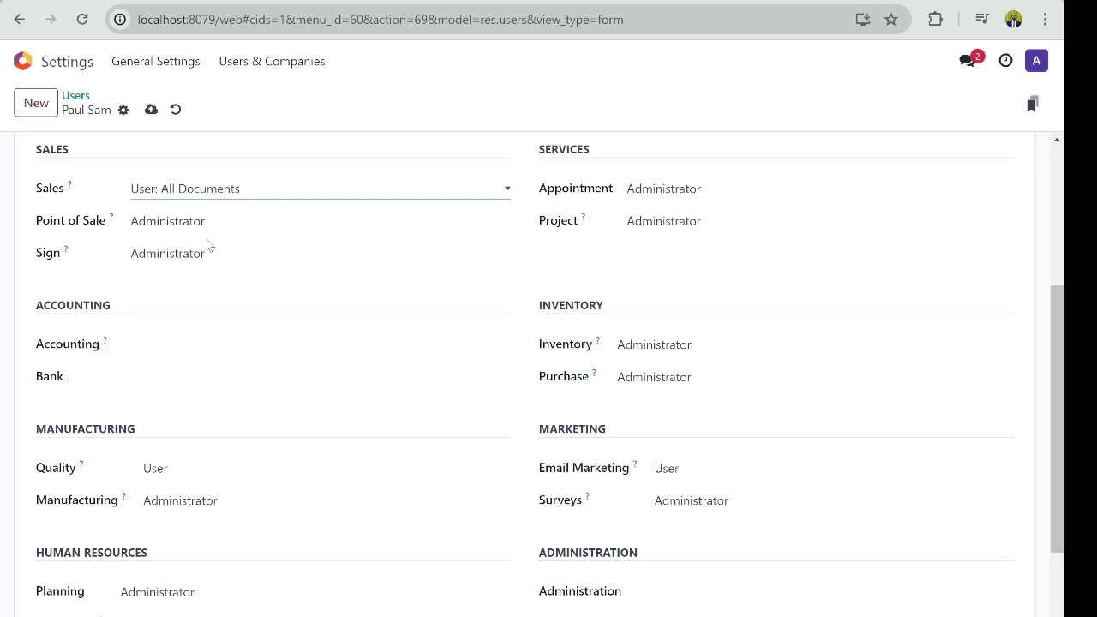
# Step: Clear Project, Appointment and Purchase access, and set Inventory access to User
pyautogui.click(727, 224)
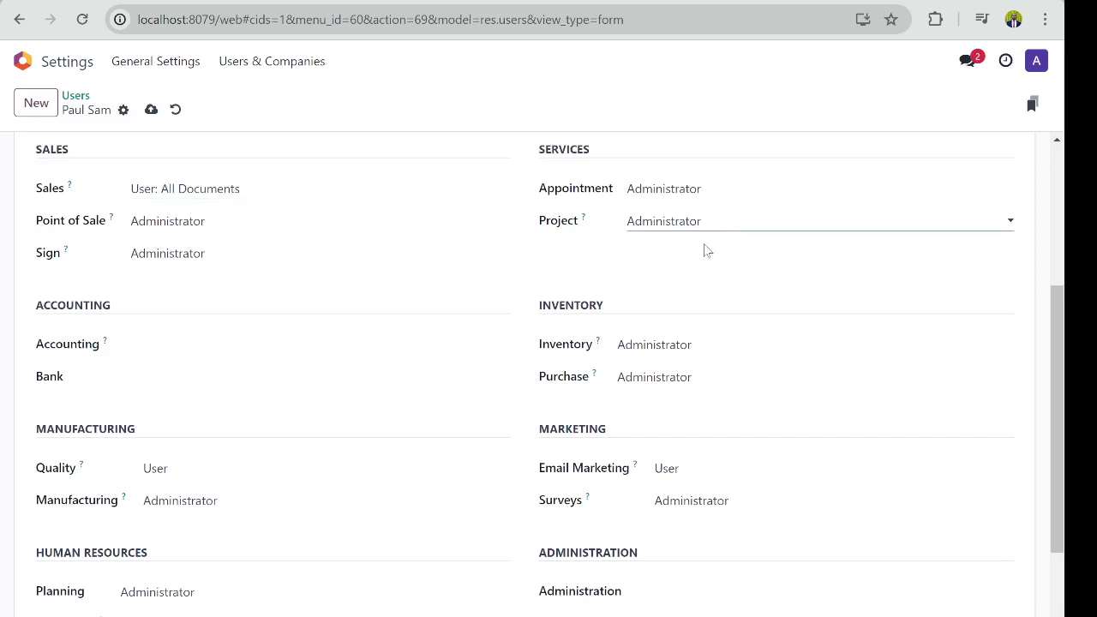
pyautogui.click(707, 250)
pyautogui.click(714, 189)
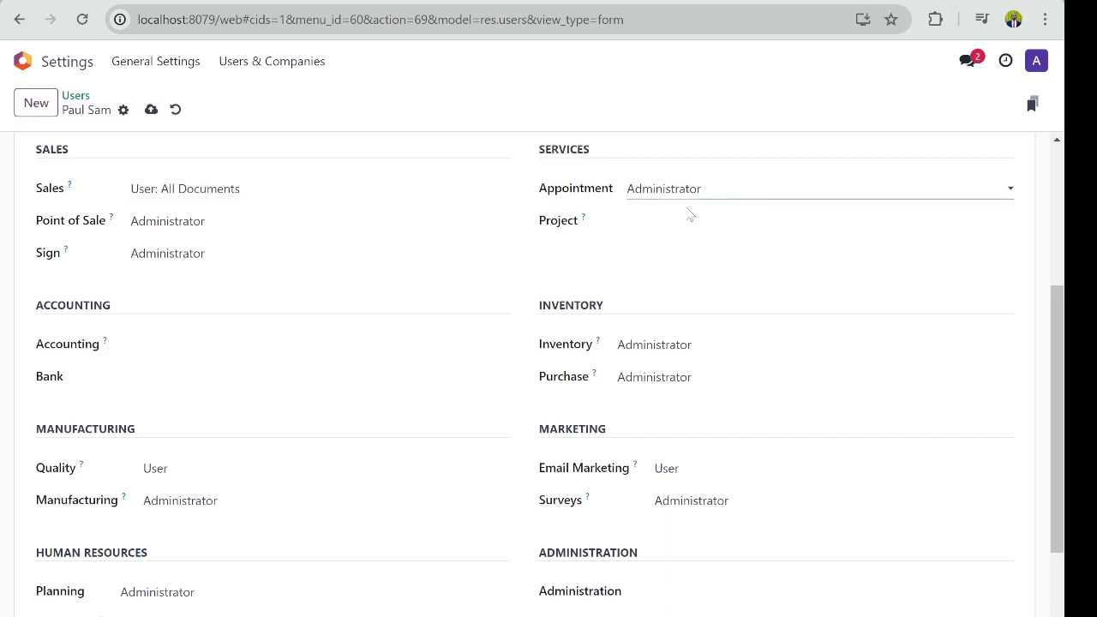
pyautogui.click(690, 216)
pyautogui.click(701, 346)
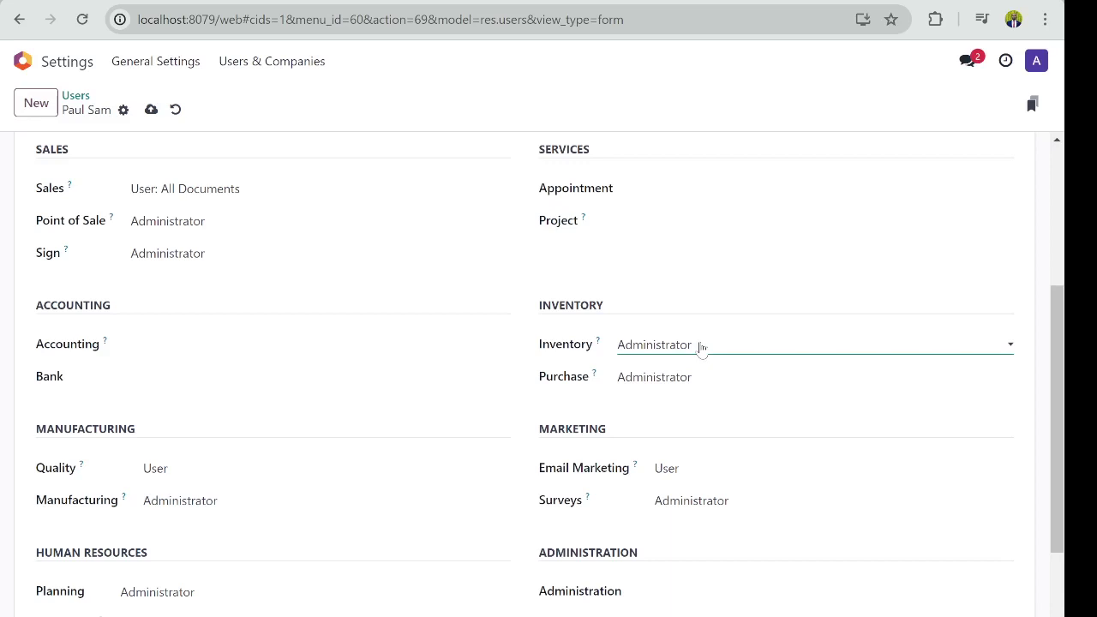
pyautogui.click(677, 387)
pyautogui.click(674, 388)
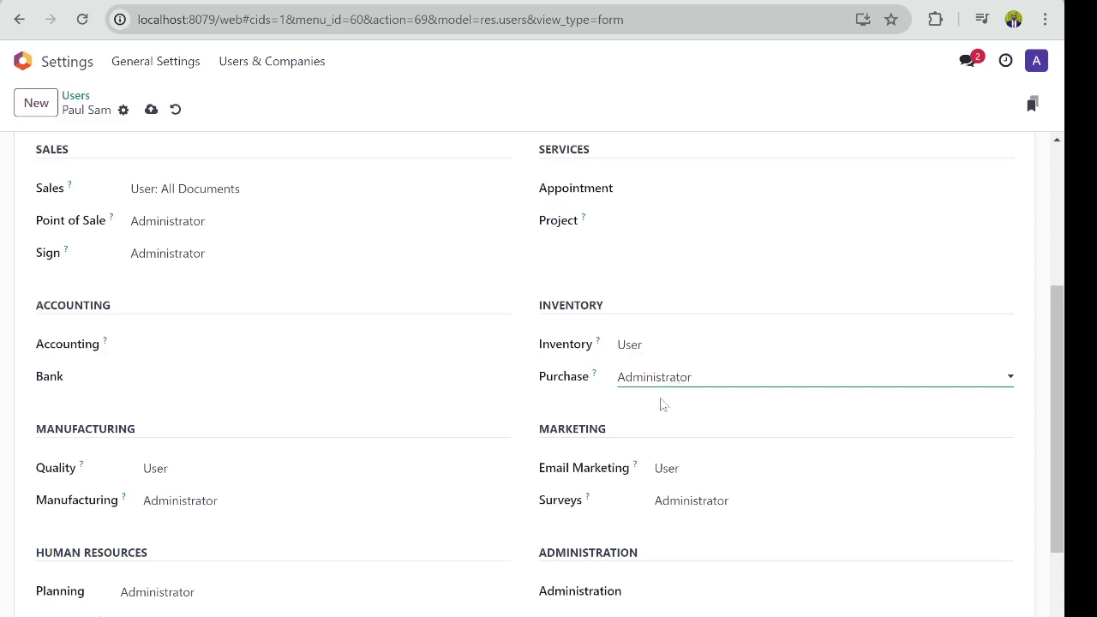
pyautogui.click(662, 405)
pyautogui.scroll(-2, 703, 392)
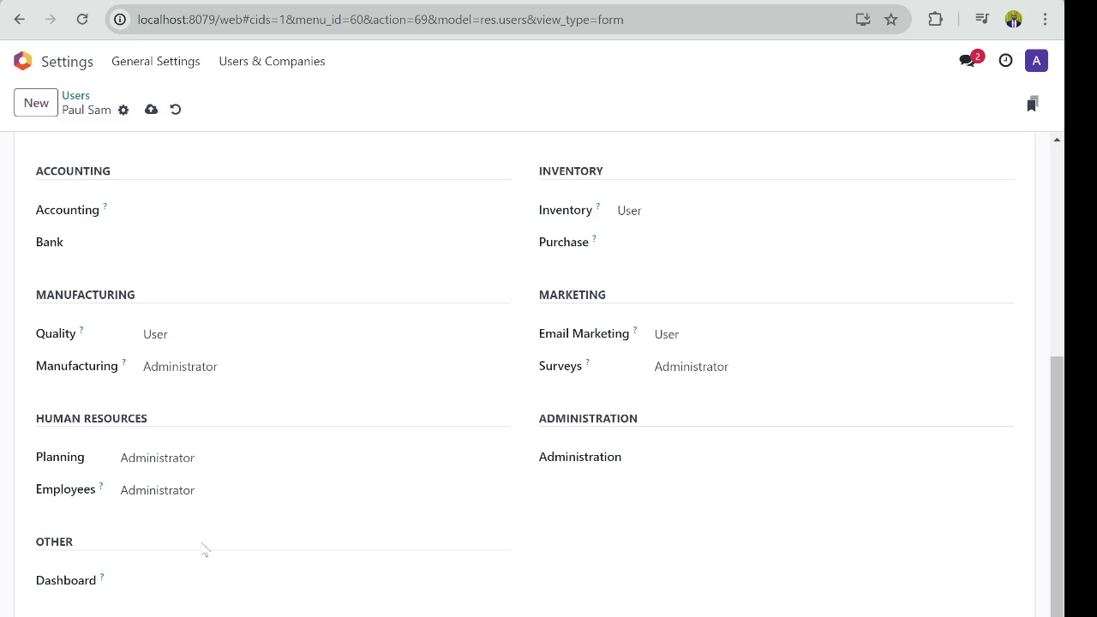
pyautogui.scroll(5, 329, 529)
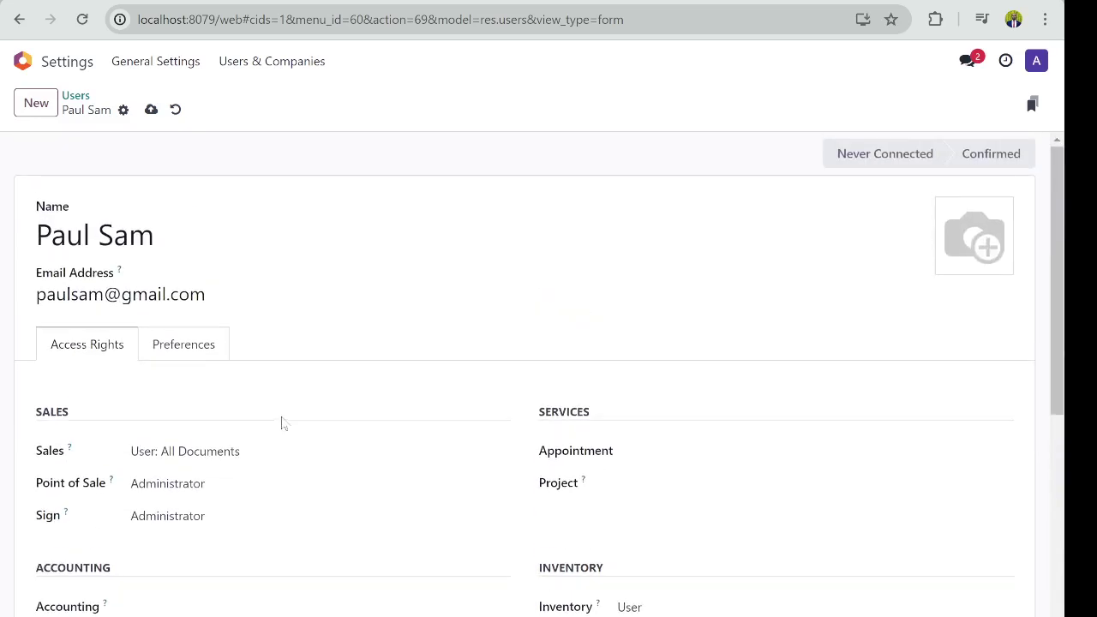
# Step: Save the new user record so it appears as Never Connected
pyautogui.click(151, 110)
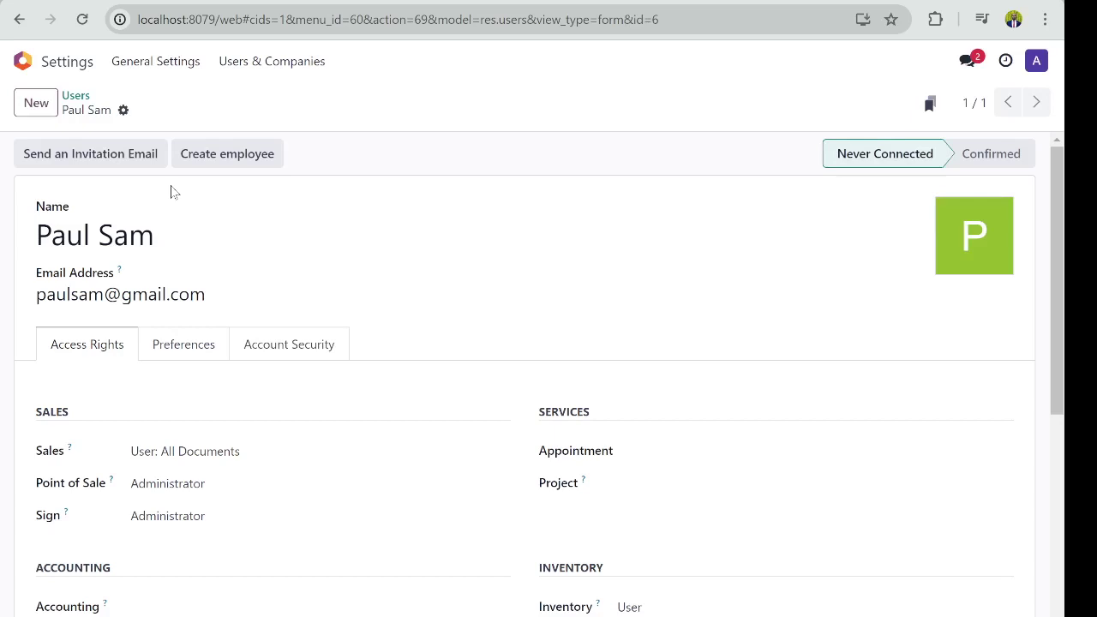
pyautogui.click(132, 296)
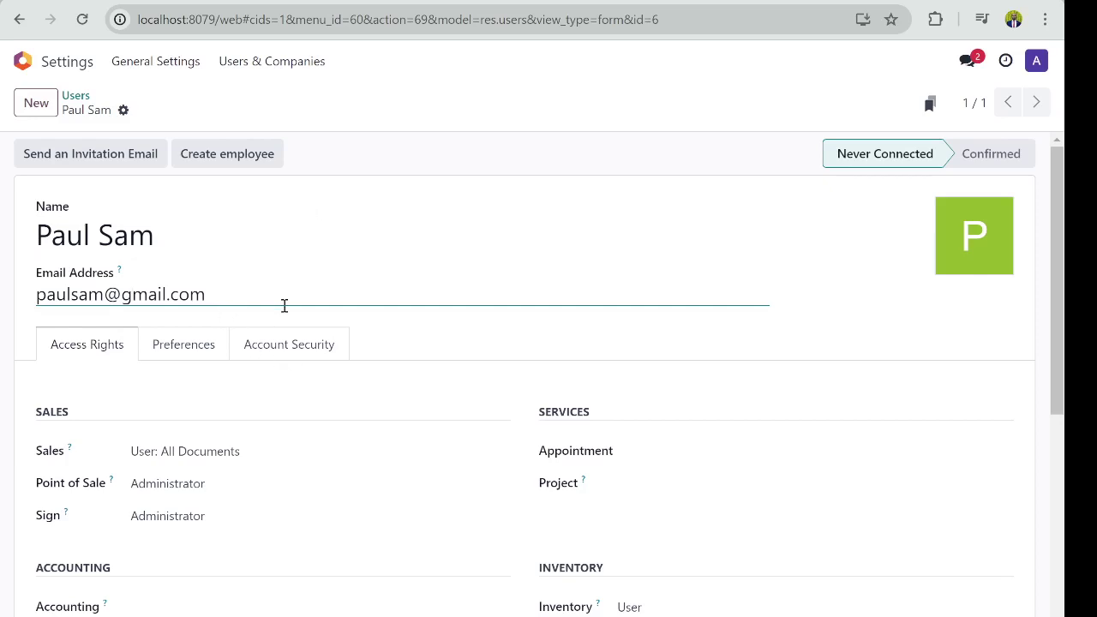
# Step: Set a login password through Actions > Change Password and dismiss Chrome's breach warning
pyautogui.click(123, 111)
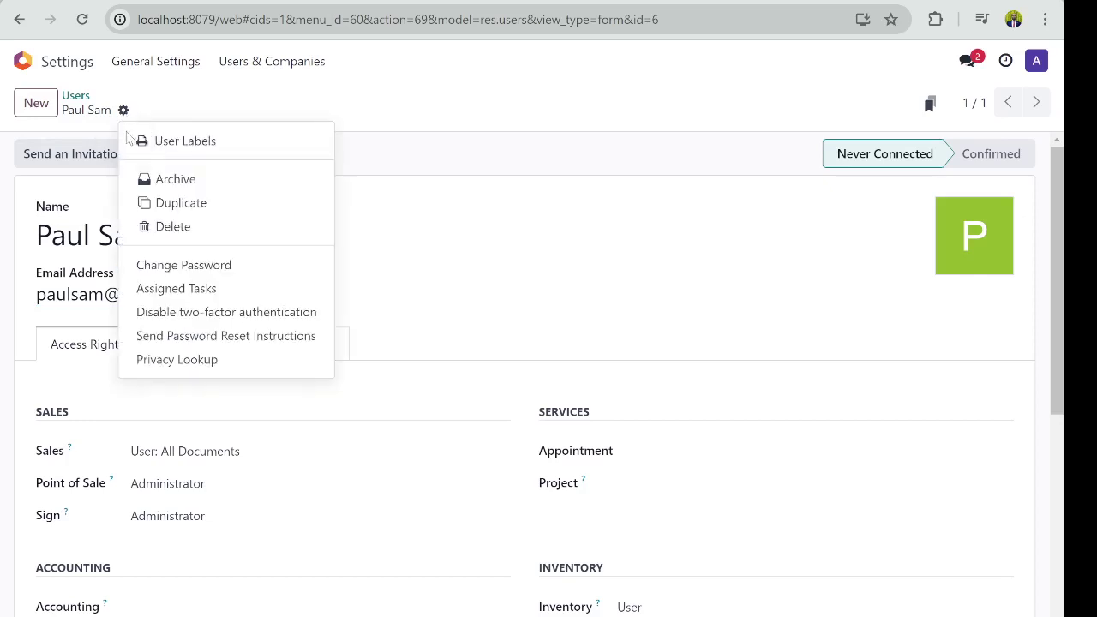
pyautogui.click(175, 271)
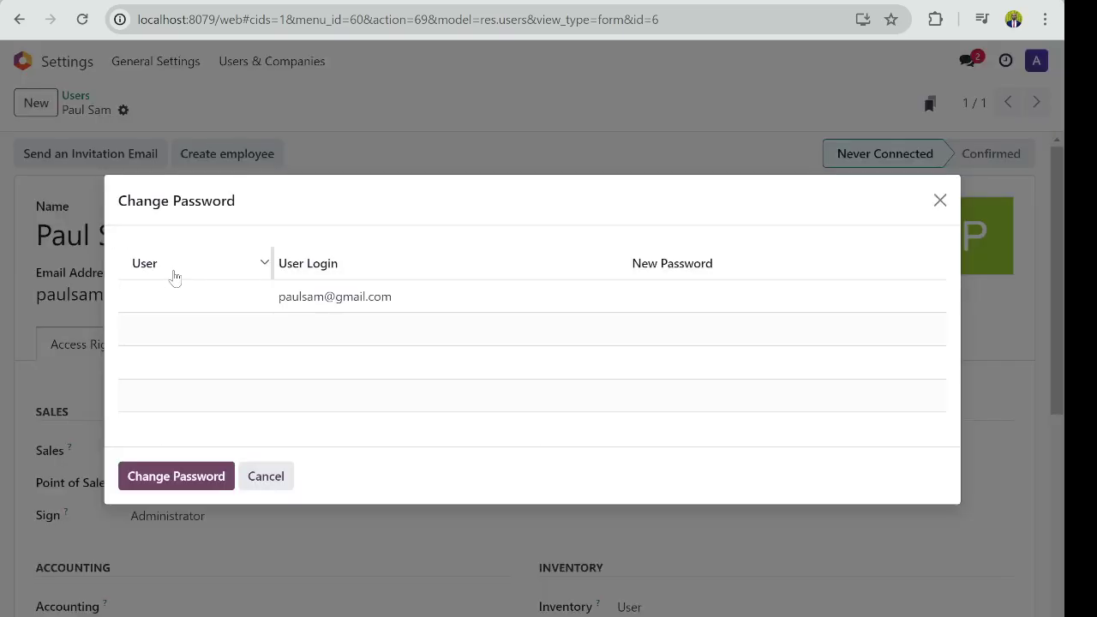
pyautogui.click(679, 297)
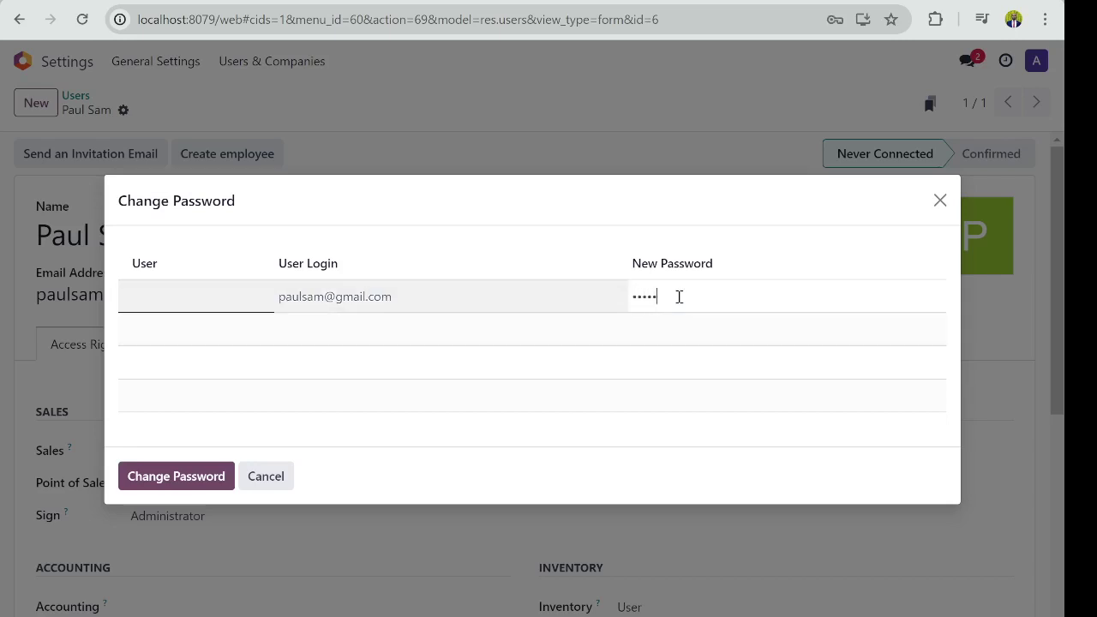
pyautogui.click(189, 501)
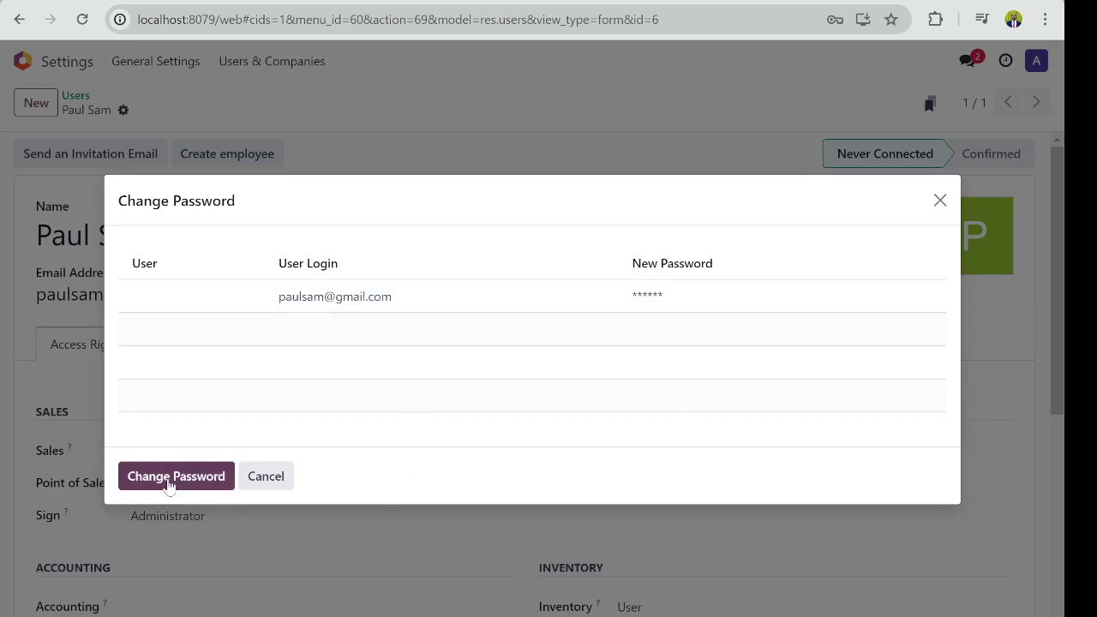
pyautogui.click(169, 483)
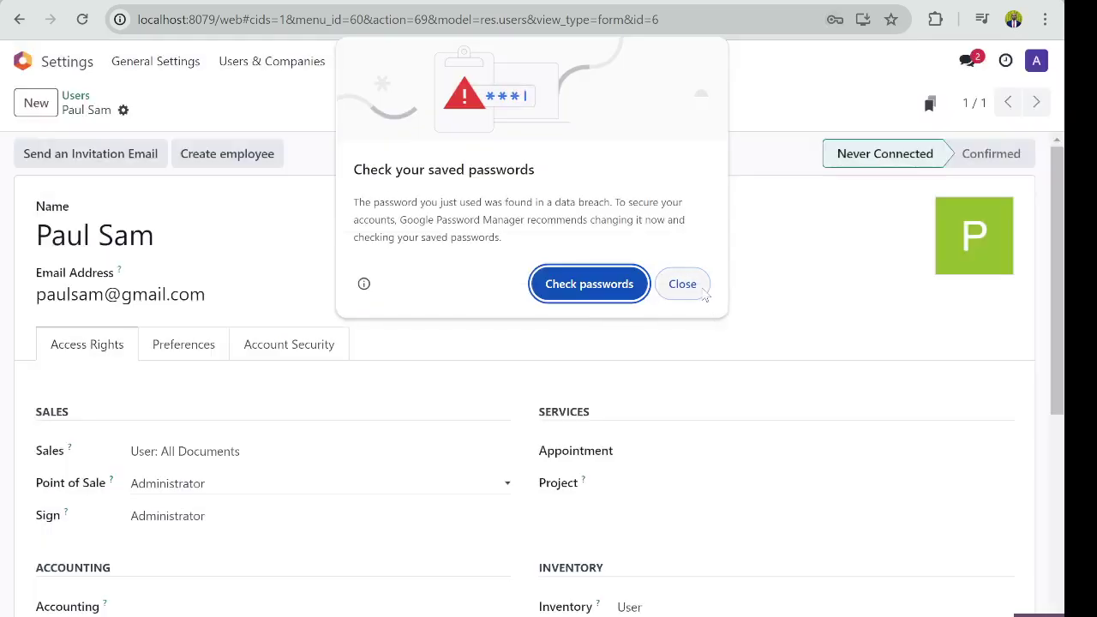
pyautogui.click(710, 298)
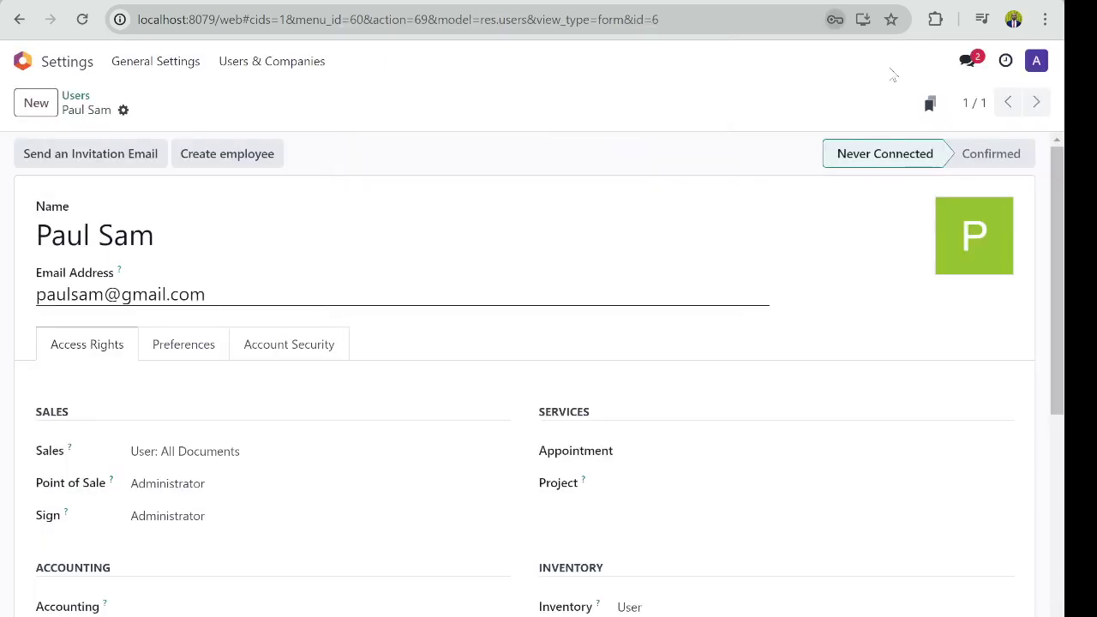
pyautogui.click(475, 249)
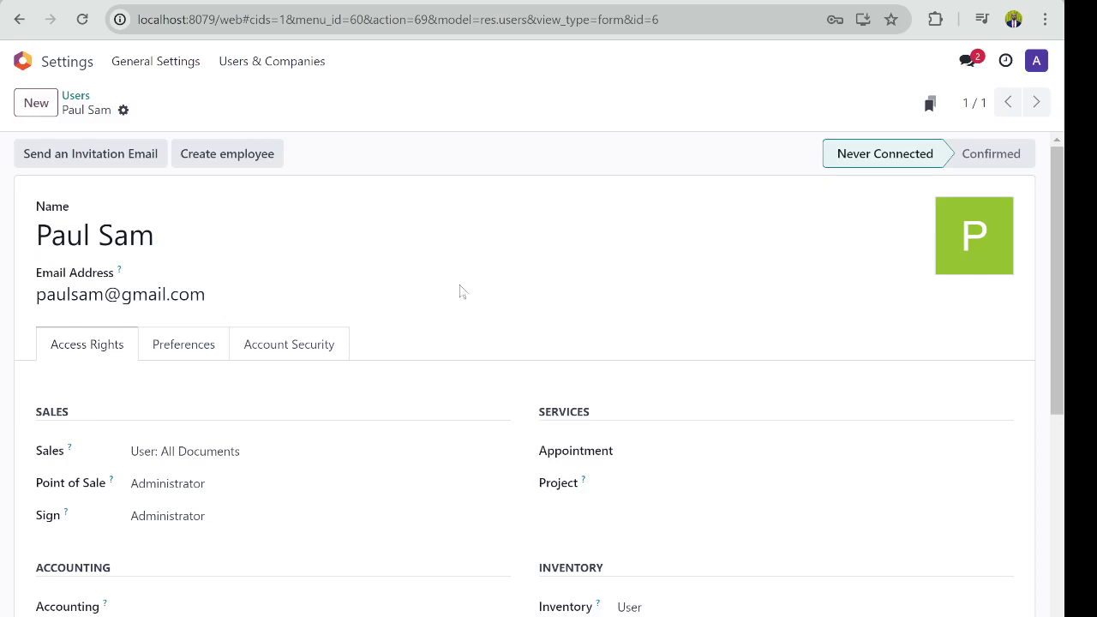
# Step: Review the new user's two-factor authentication settings on the Account Security tab
pyautogui.scroll(-3, 409, 368)
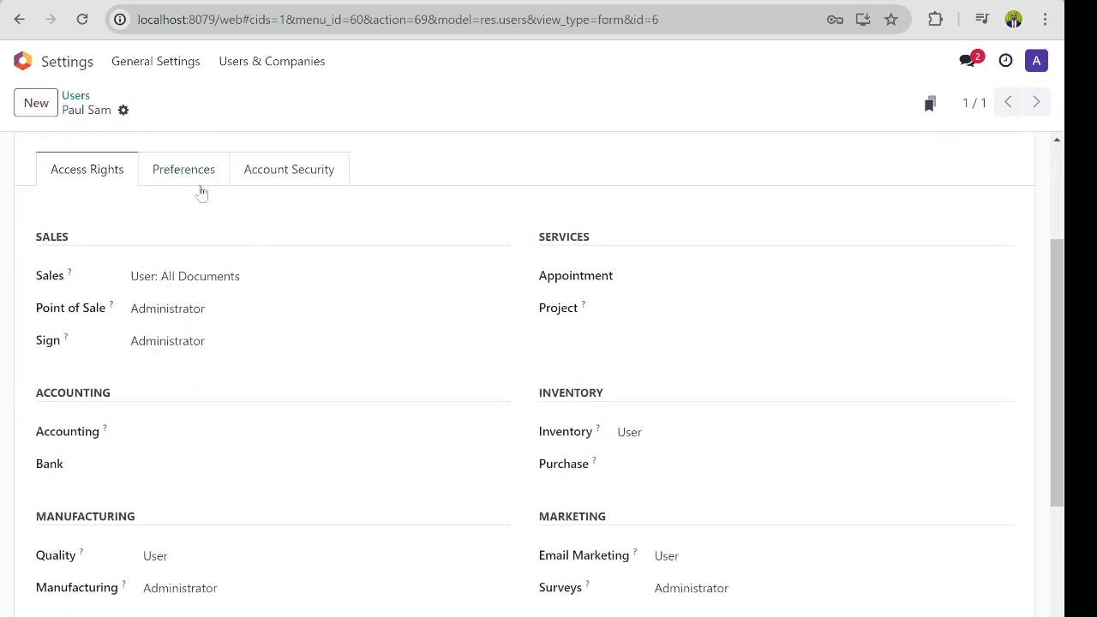
pyautogui.scroll(2, 377, 289)
pyautogui.scroll(-2, 451, 318)
pyautogui.click(270, 168)
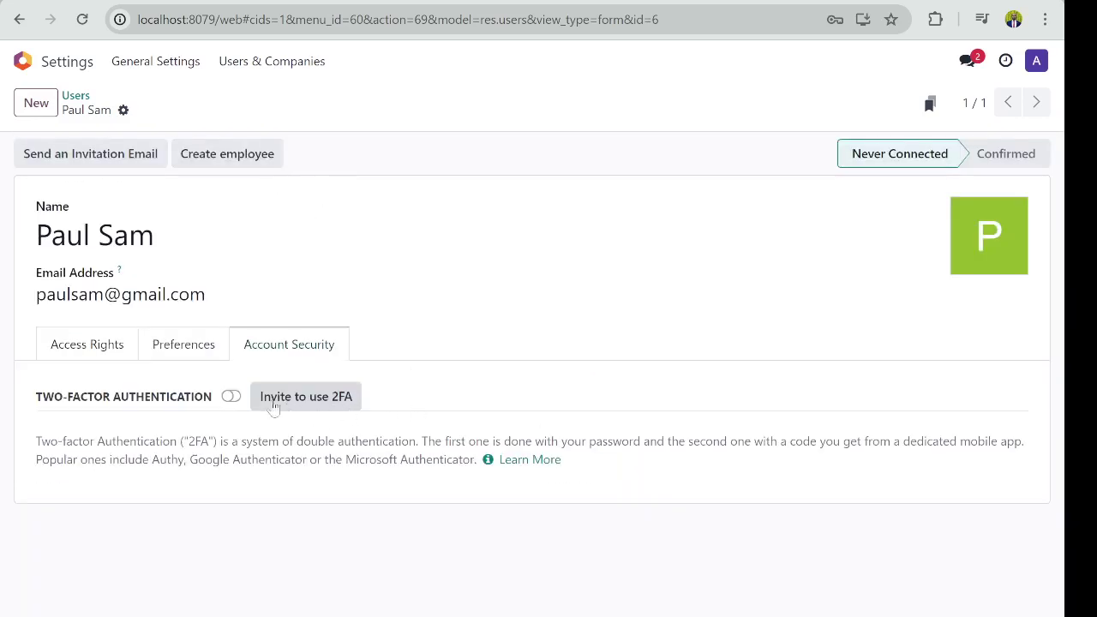
# Step: Check Preferences (English (US), Africa/Lagos, notifications by emails), then open the administrator's avatar menu
pyautogui.click(167, 352)
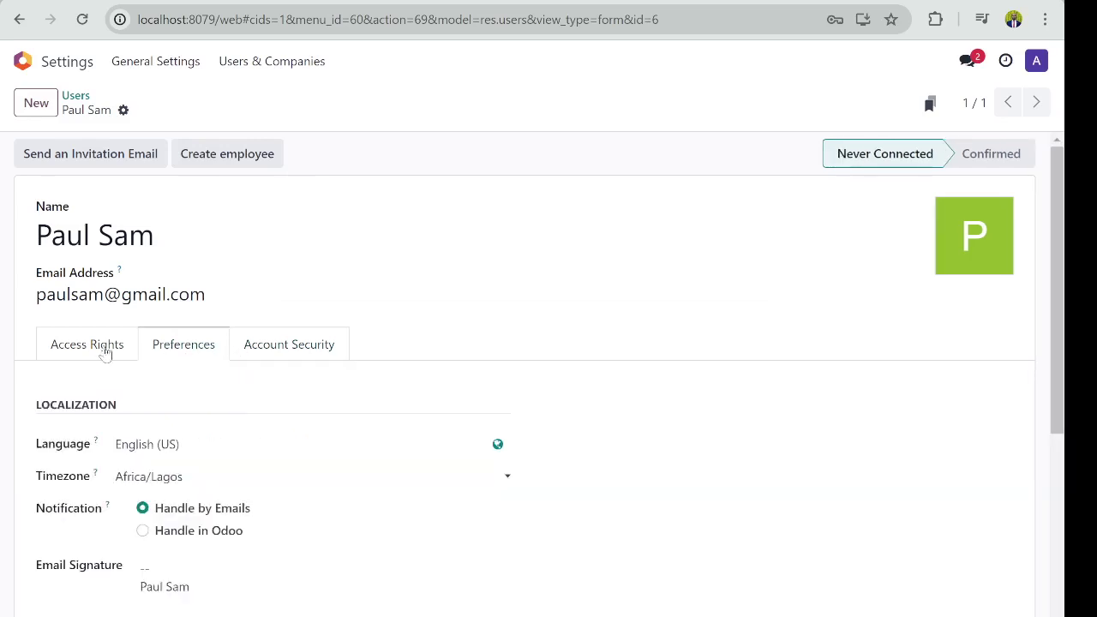
pyautogui.scroll(-2, 227, 418)
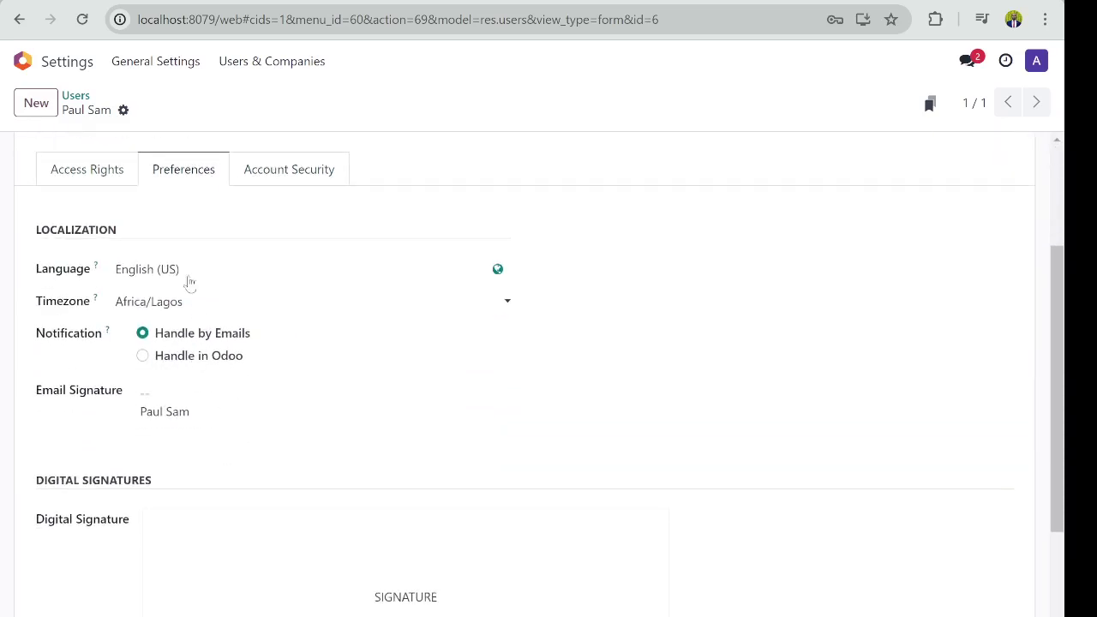
pyautogui.scroll(1, 209, 313)
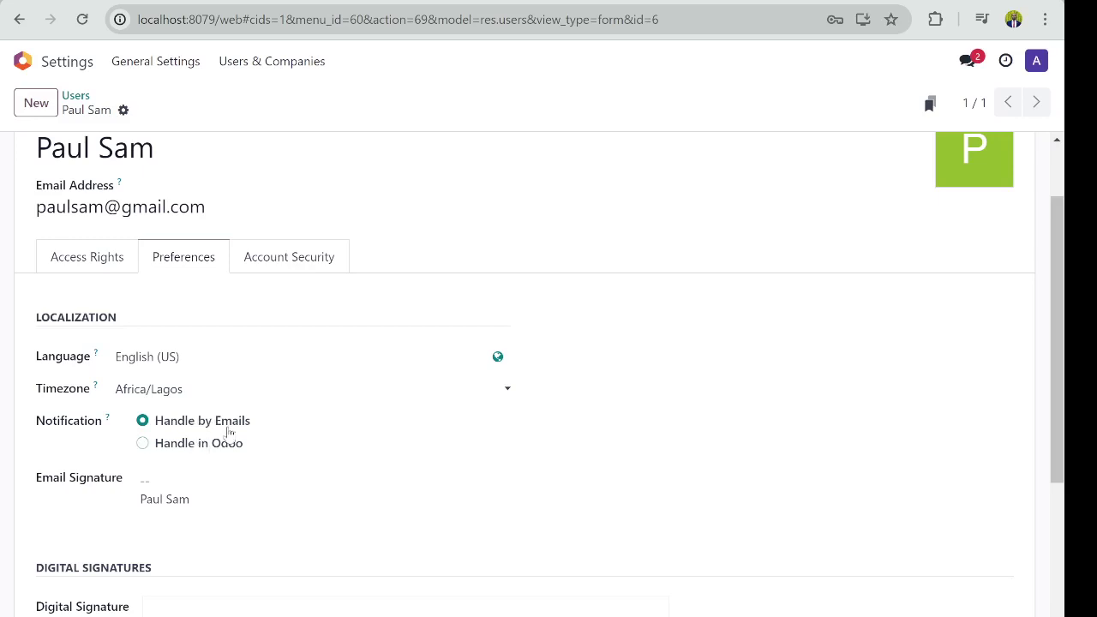
pyautogui.scroll(-3, 228, 434)
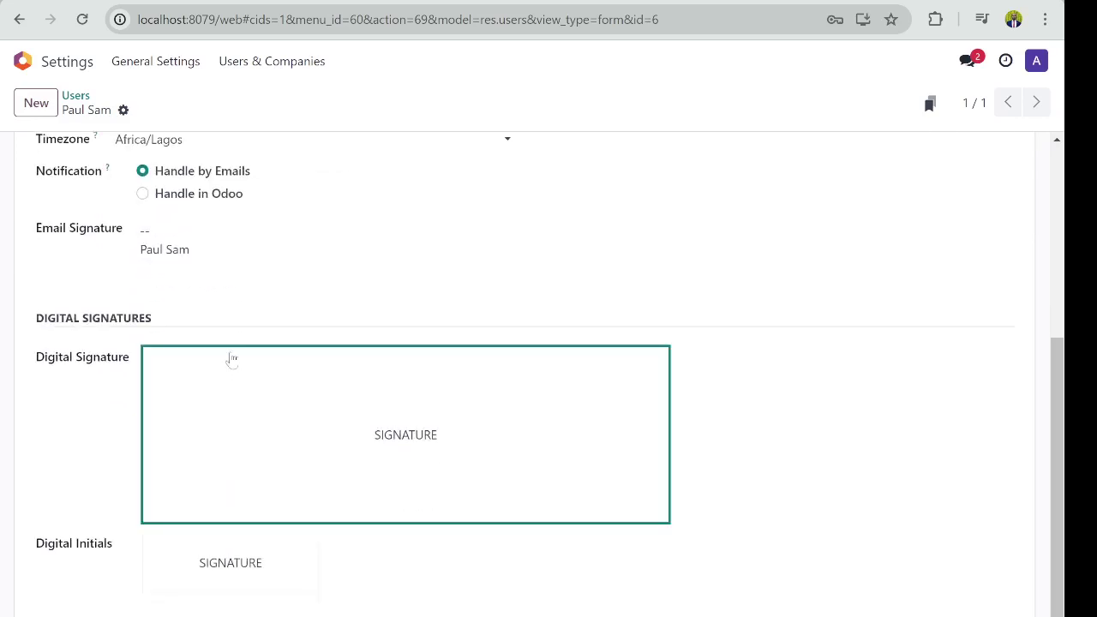
pyautogui.scroll(2, 219, 425)
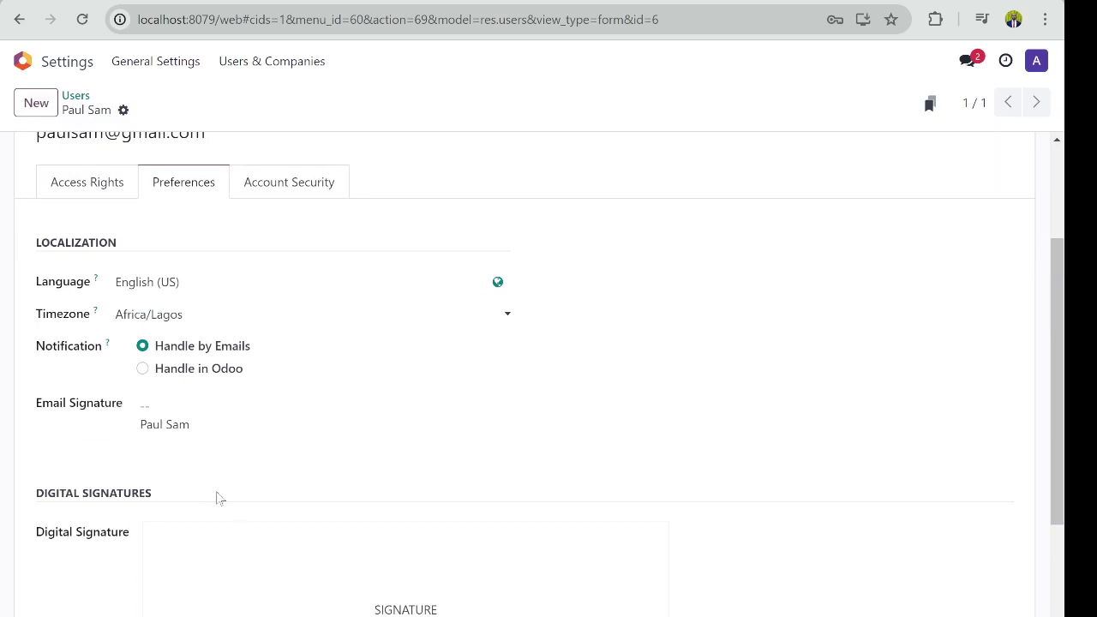
pyautogui.scroll(-2, 219, 499)
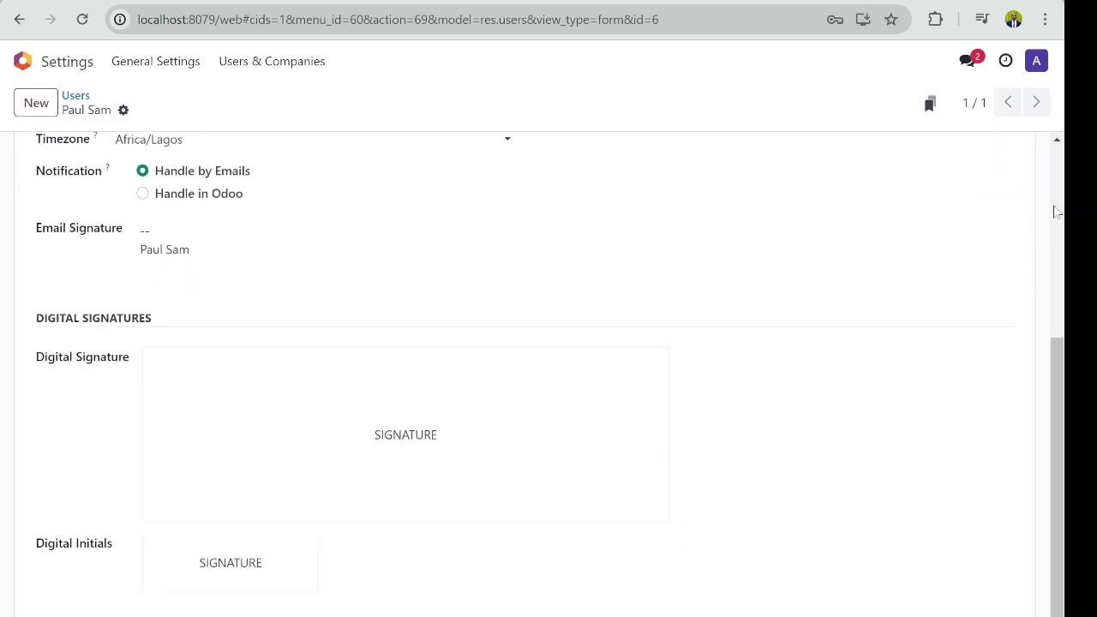
pyautogui.click(1042, 66)
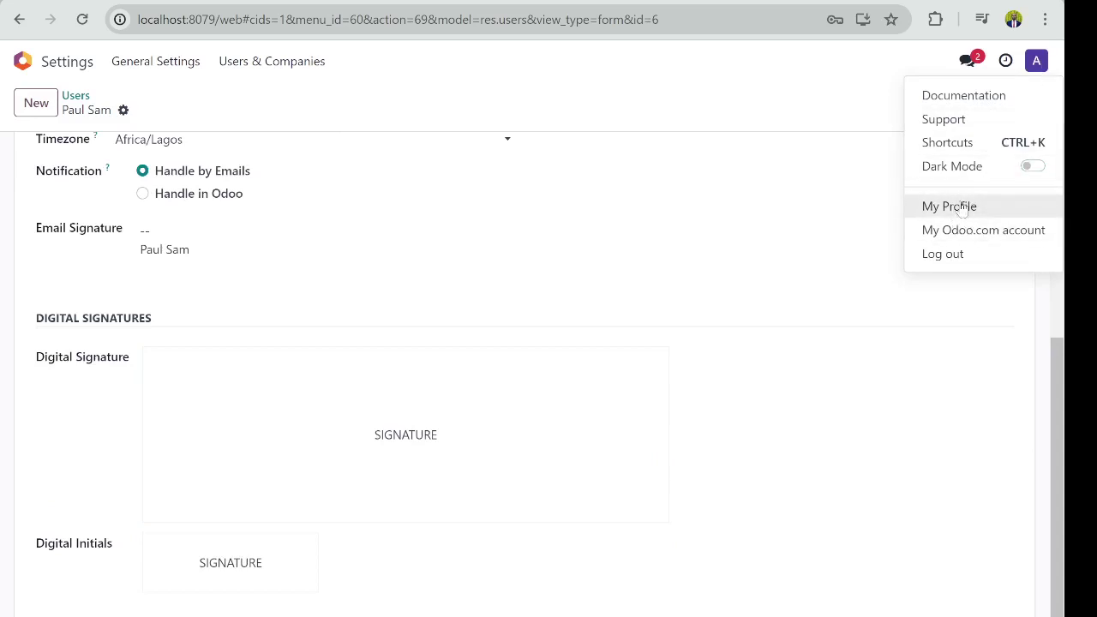
# Step: Go through My Profile back to the internal Users list, now showing two users
pyautogui.click(962, 210)
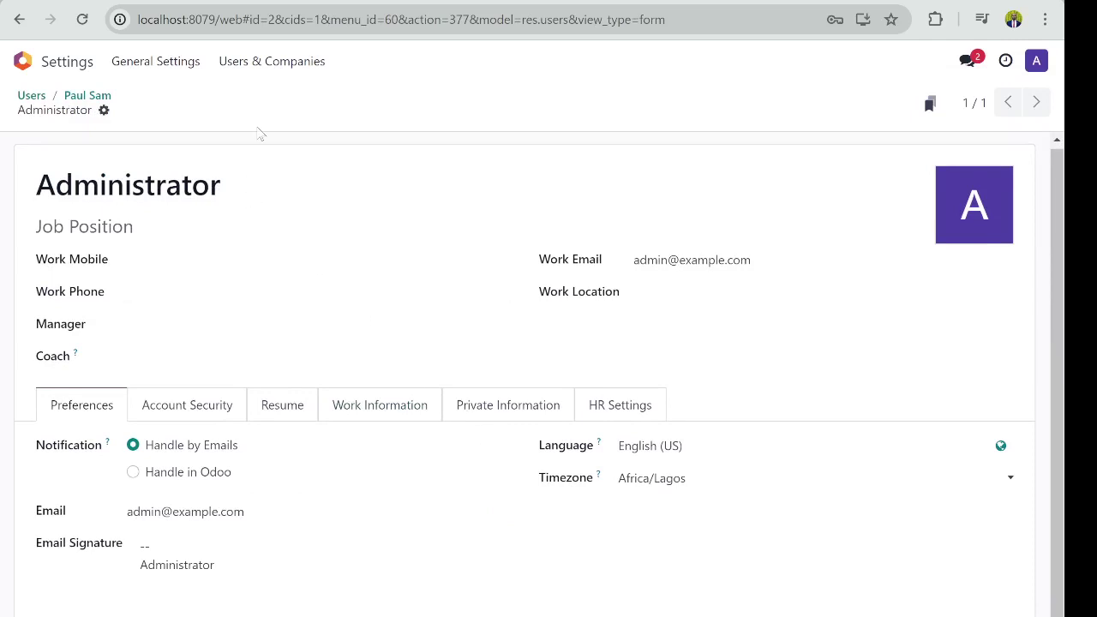
pyautogui.click(267, 63)
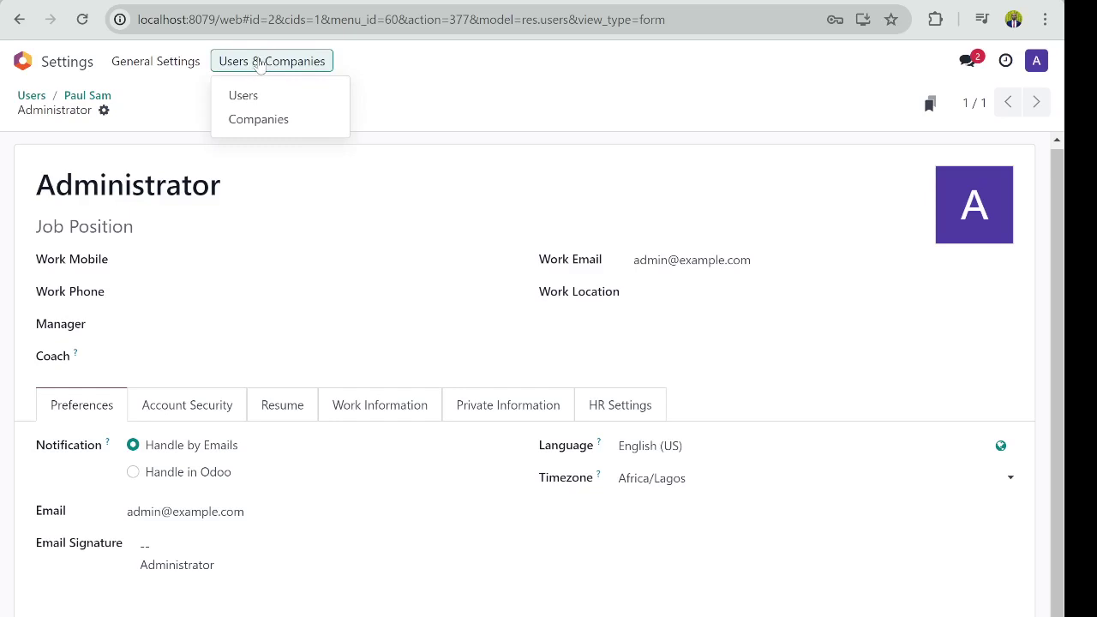
pyautogui.click(243, 96)
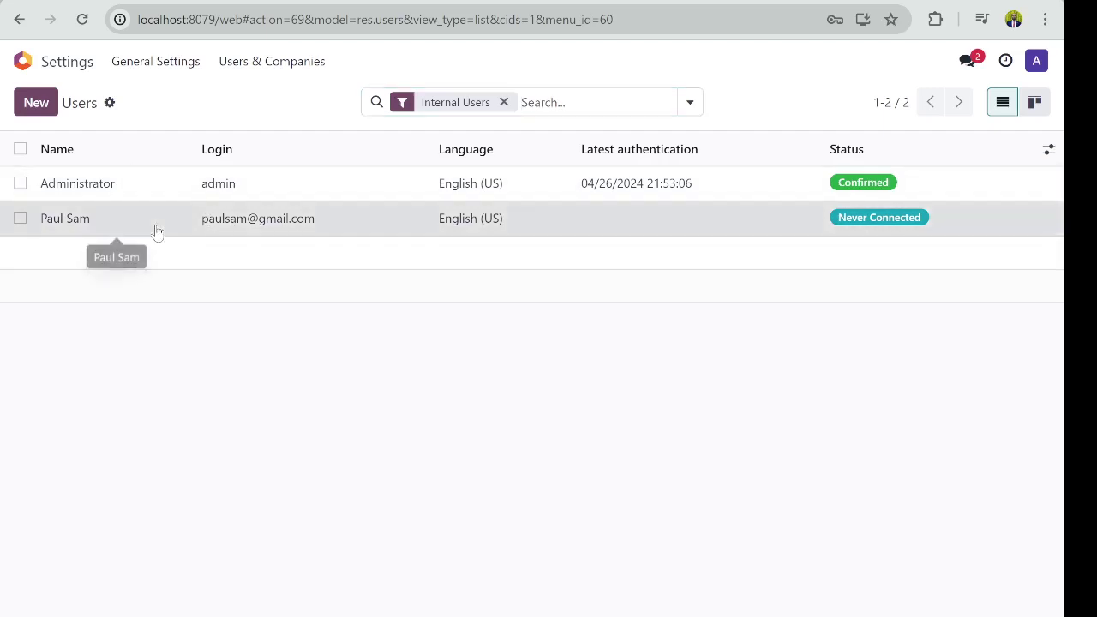
# Step: Open the new Never Connected user's record from the Users list
pyautogui.click(155, 230)
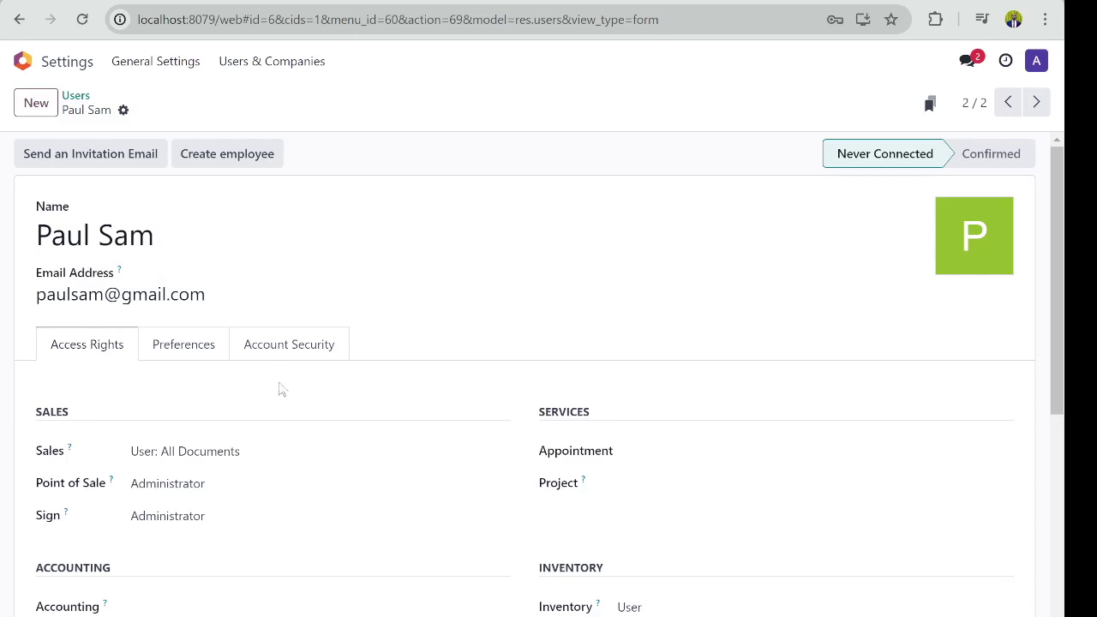